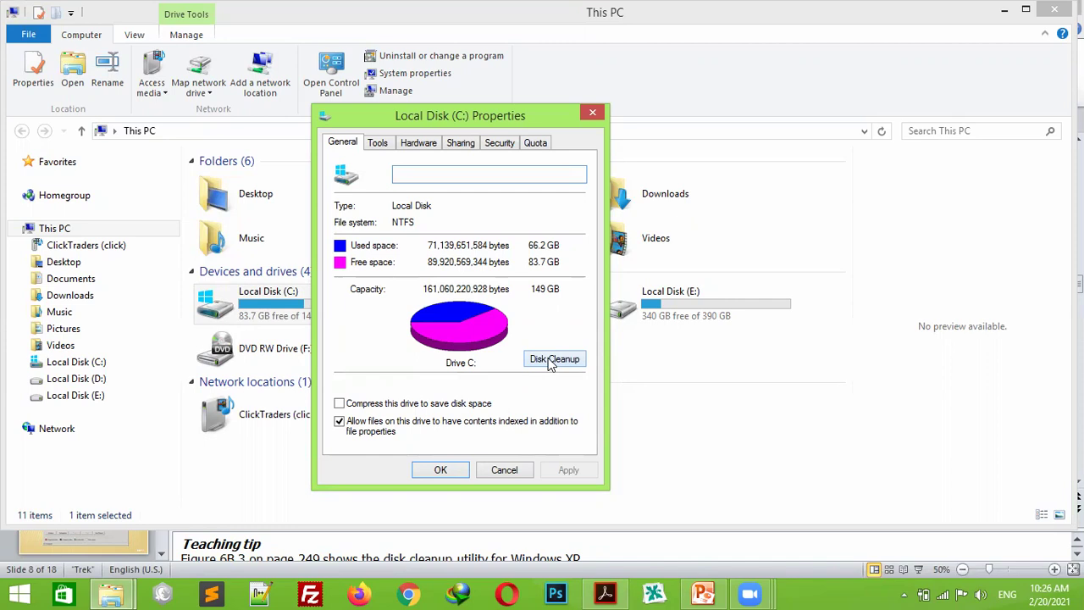
Try a Disk Cleanup scan of Local Disk (C:), cancelling it while calculating, and close the drive's properties
{"action": "left_click", "coordinate": [551, 360]}
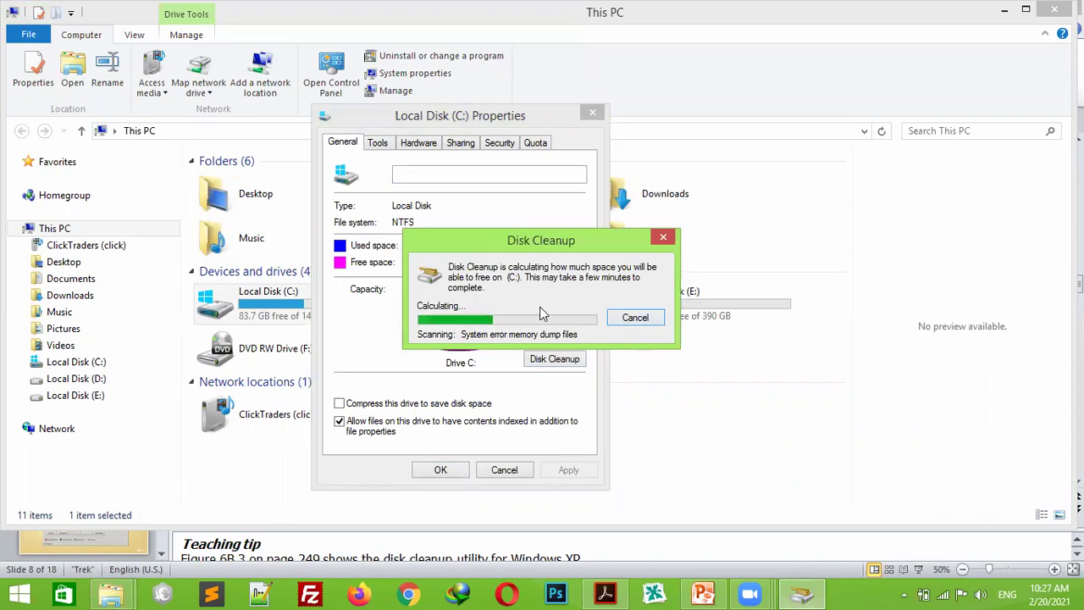
{"action": "left_click", "coordinate": [635, 318]}
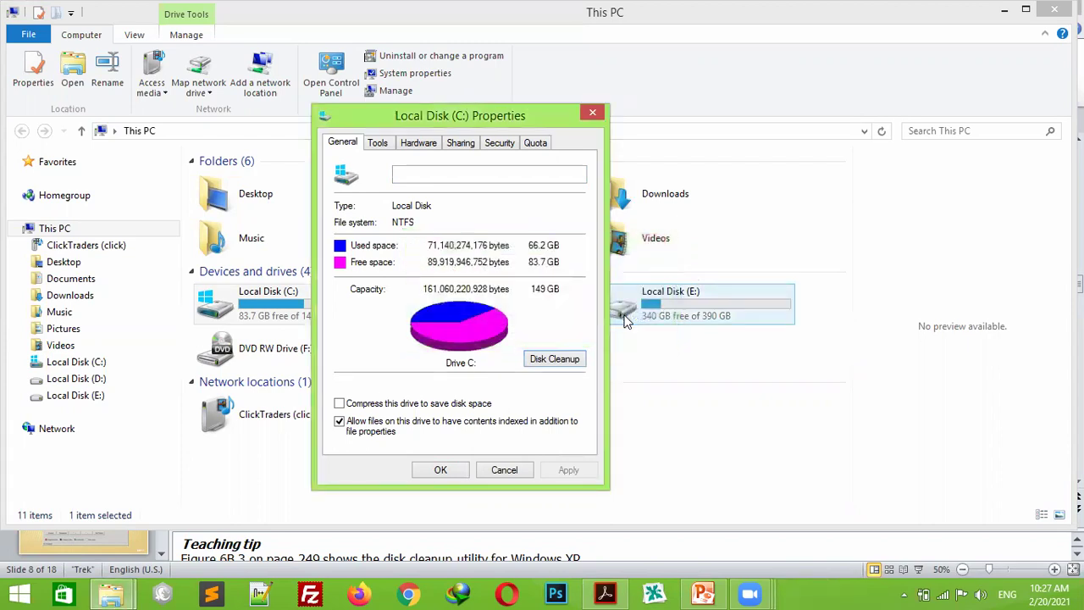
{"action": "left_click", "coordinate": [19, 593]}
{"action": "right_click", "coordinate": [19, 593]}
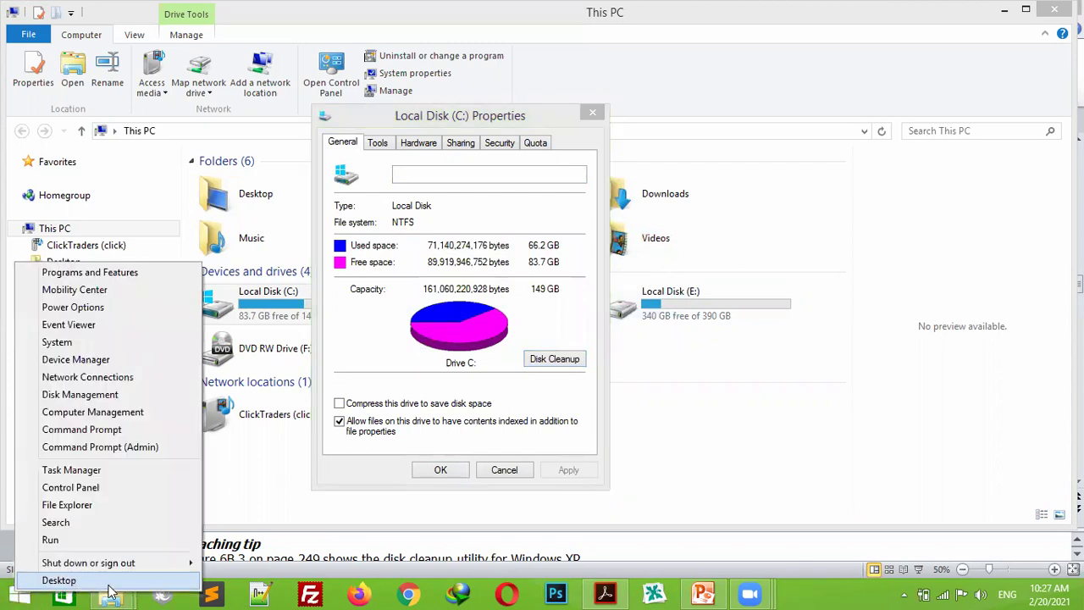
{"action": "left_click", "coordinate": [508, 470]}
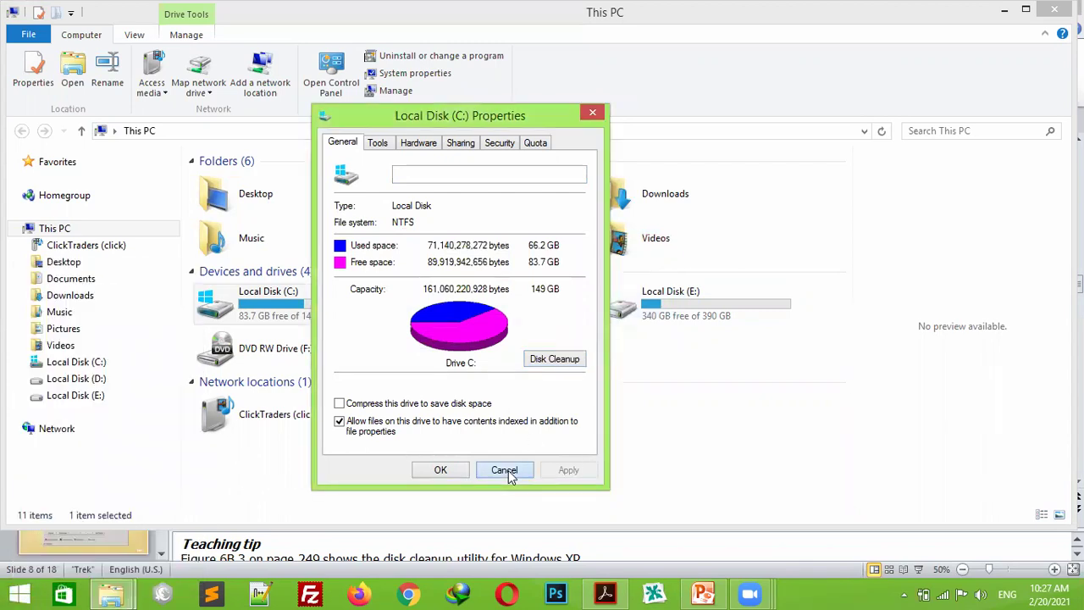
{"action": "left_click", "coordinate": [508, 470]}
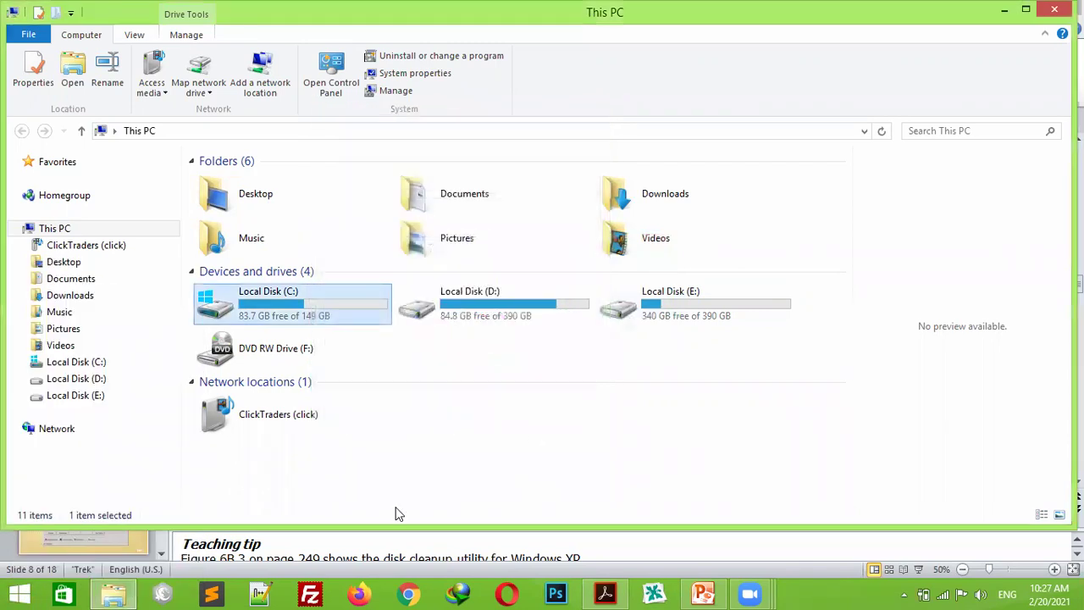
Open the Windows temporary files folder by running %temp%
{"action": "right_click", "coordinate": [20, 593]}
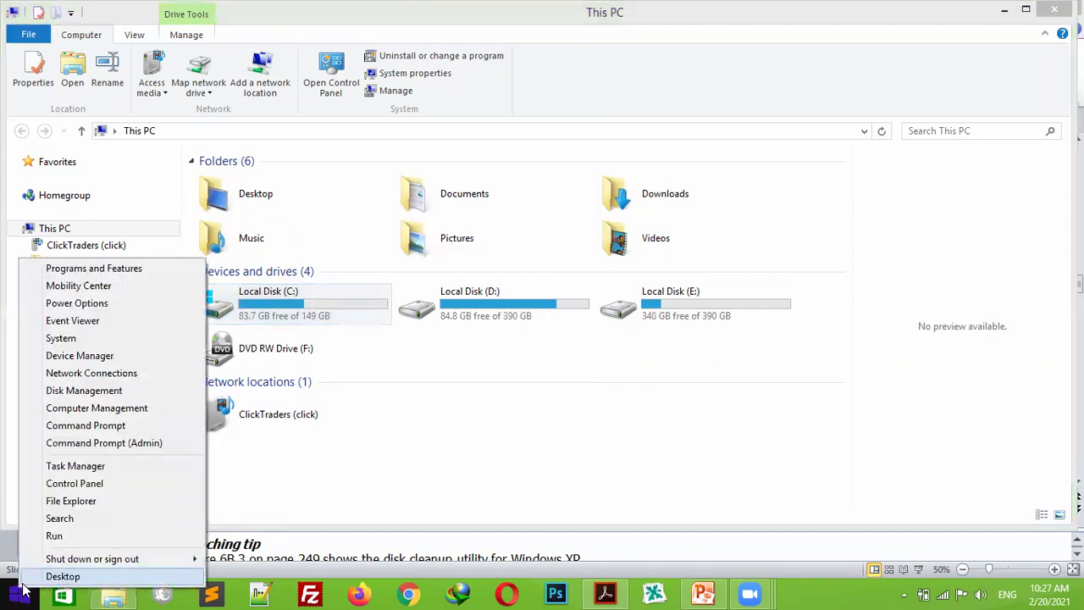
{"action": "left_click", "coordinate": [51, 536]}
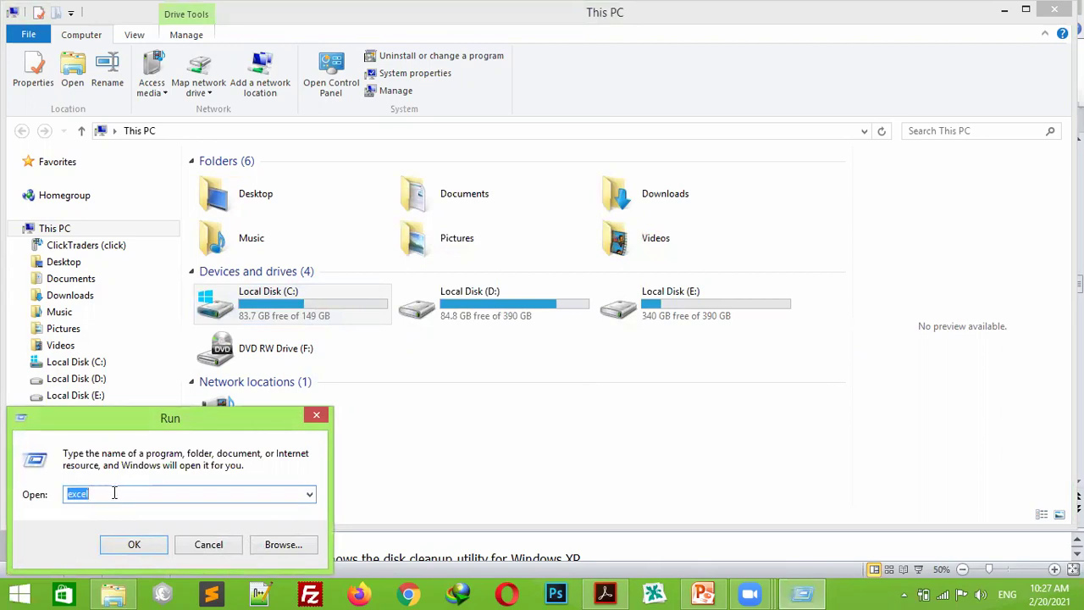
{"action": "type", "text": "%"}
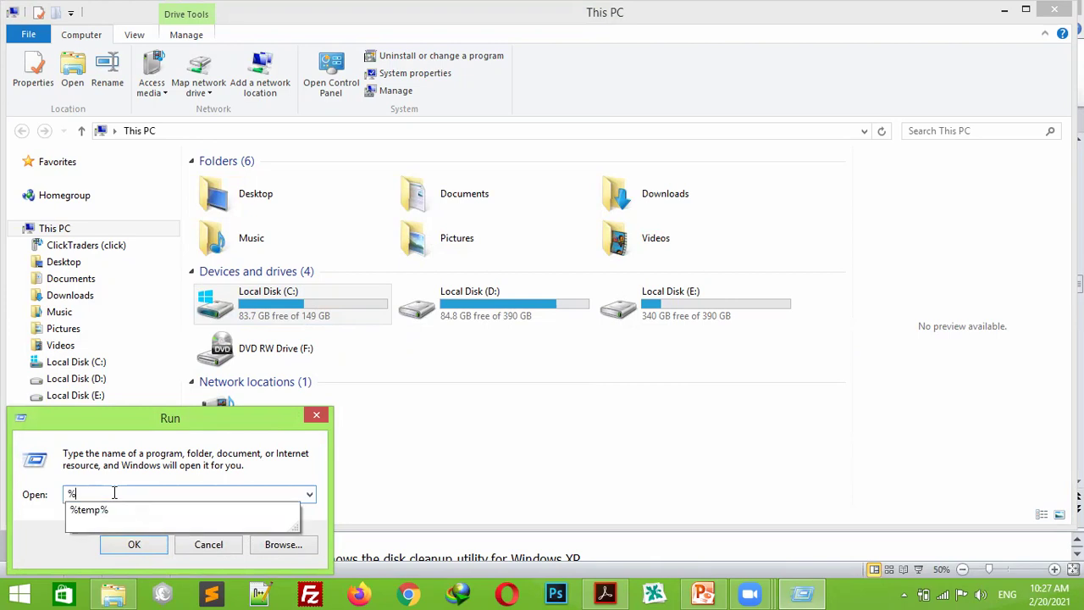
{"action": "type", "text": "temp%"}
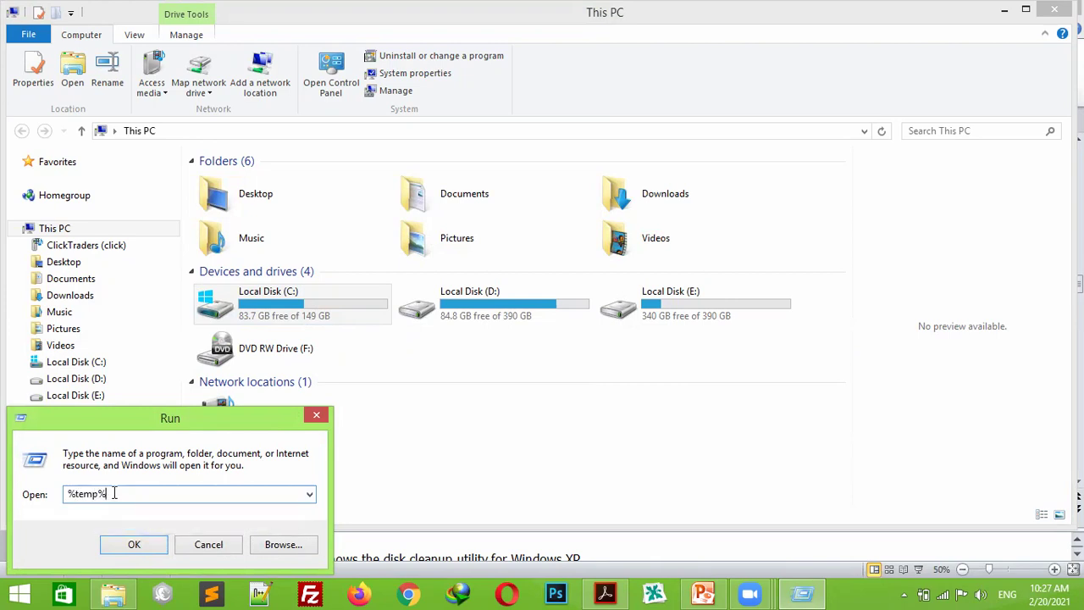
{"action": "key", "text": "Return"}
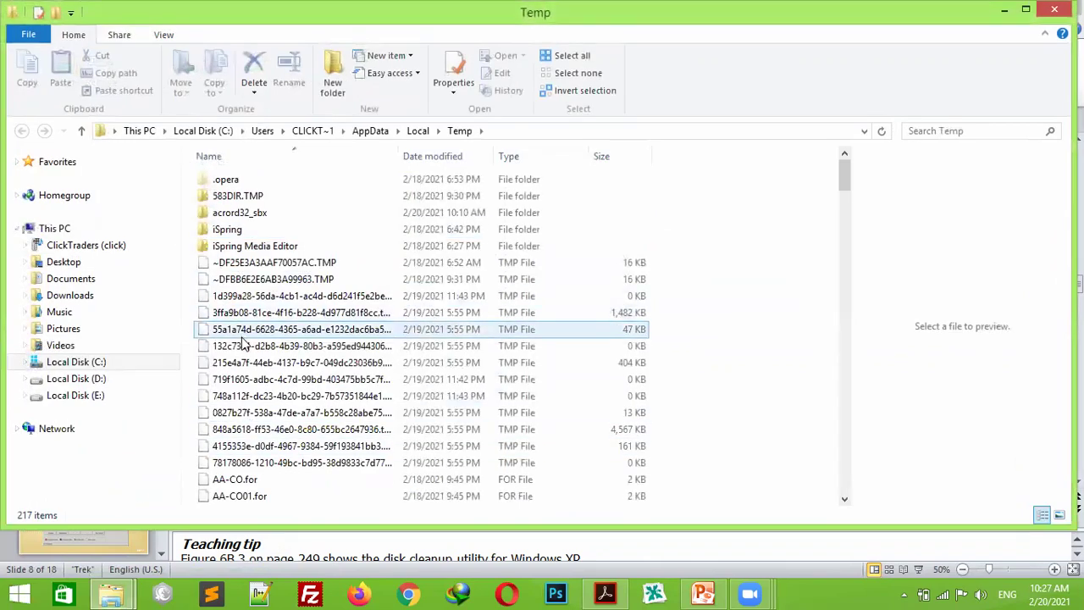
Delete all files and folders in the Temp folder, skipping the acrord32_sbx folder that is in use
{"action": "left_click", "coordinate": [259, 330]}
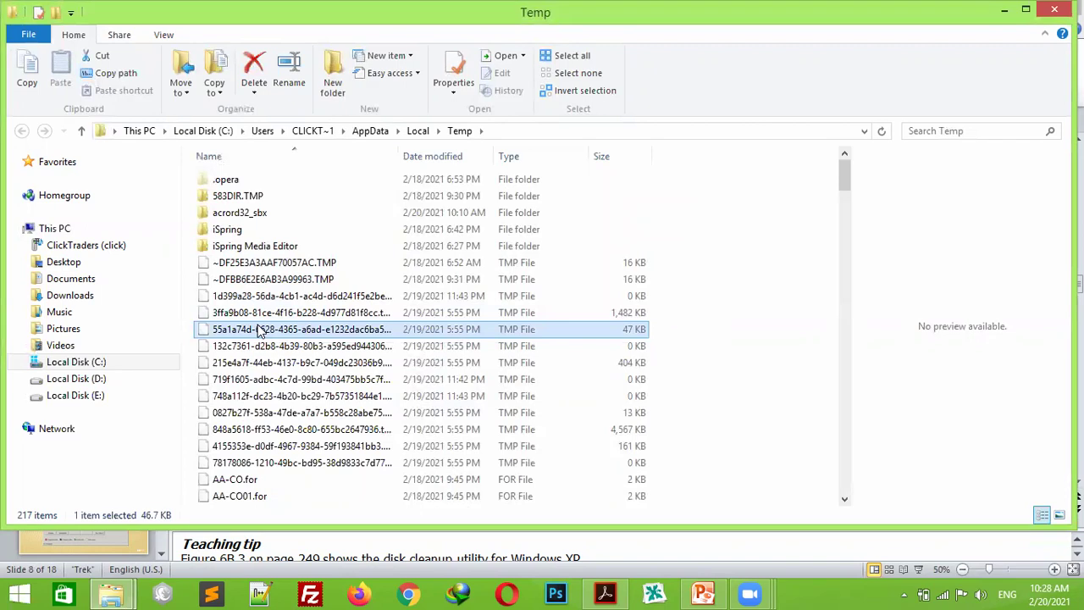
{"action": "key", "text": "ctrl+a"}
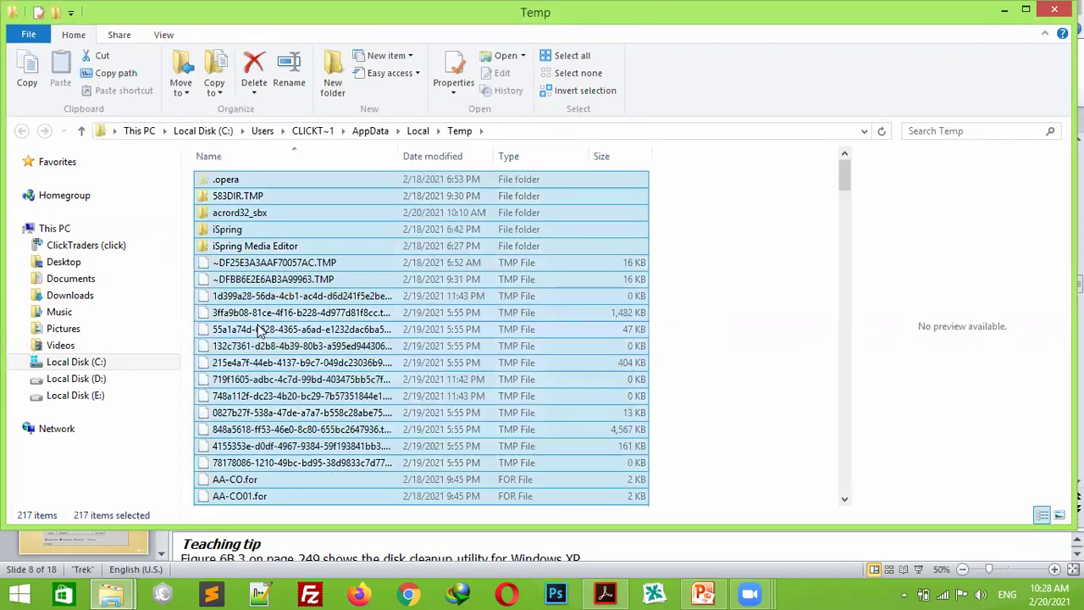
{"action": "right_click", "coordinate": [300, 290]}
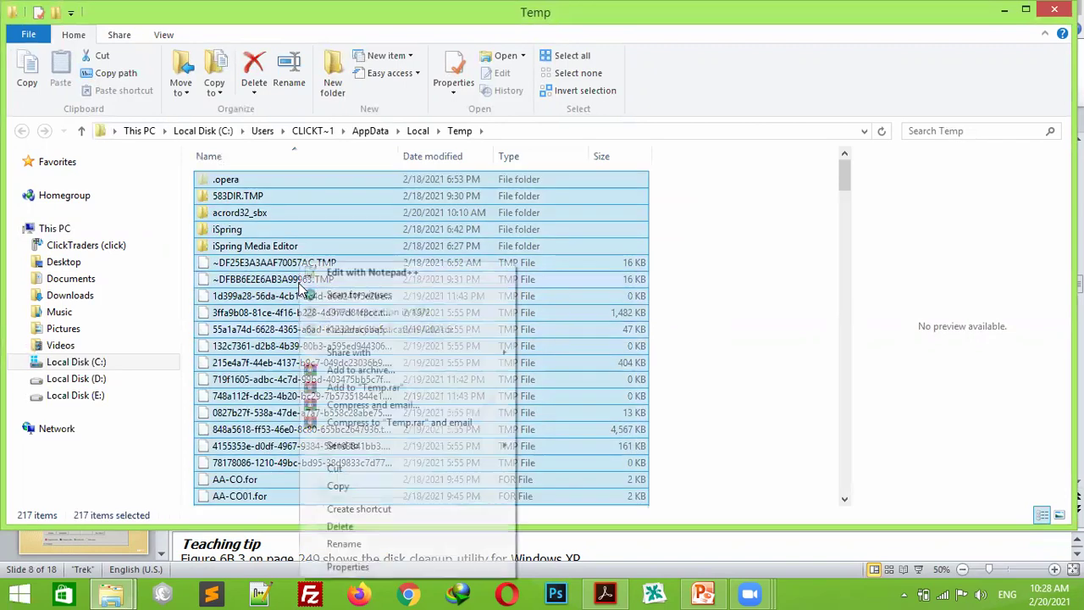
{"action": "left_click", "coordinate": [339, 527]}
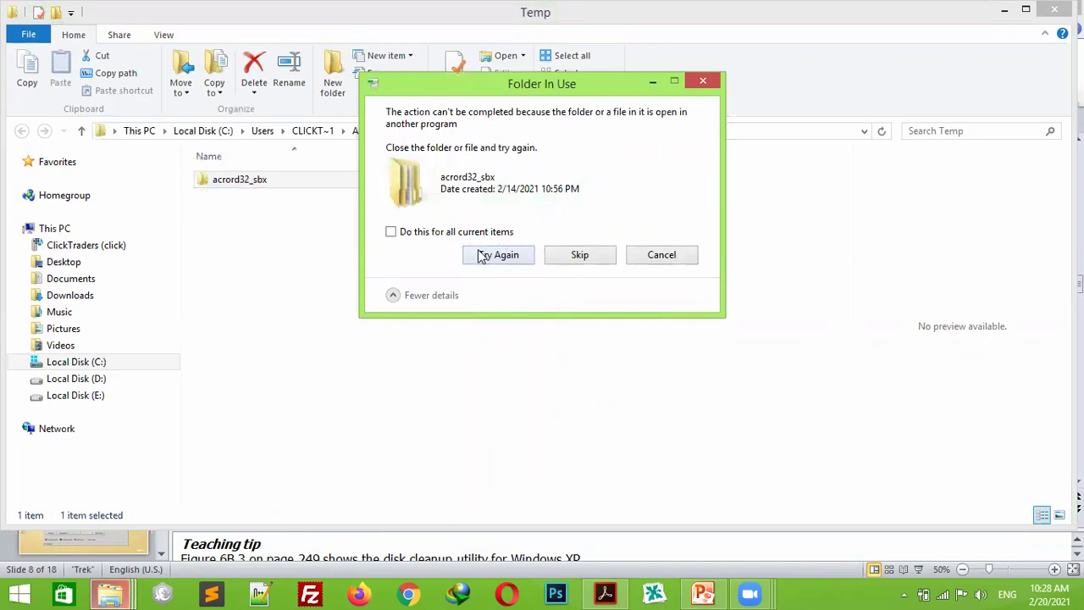
{"action": "left_click", "coordinate": [402, 234]}
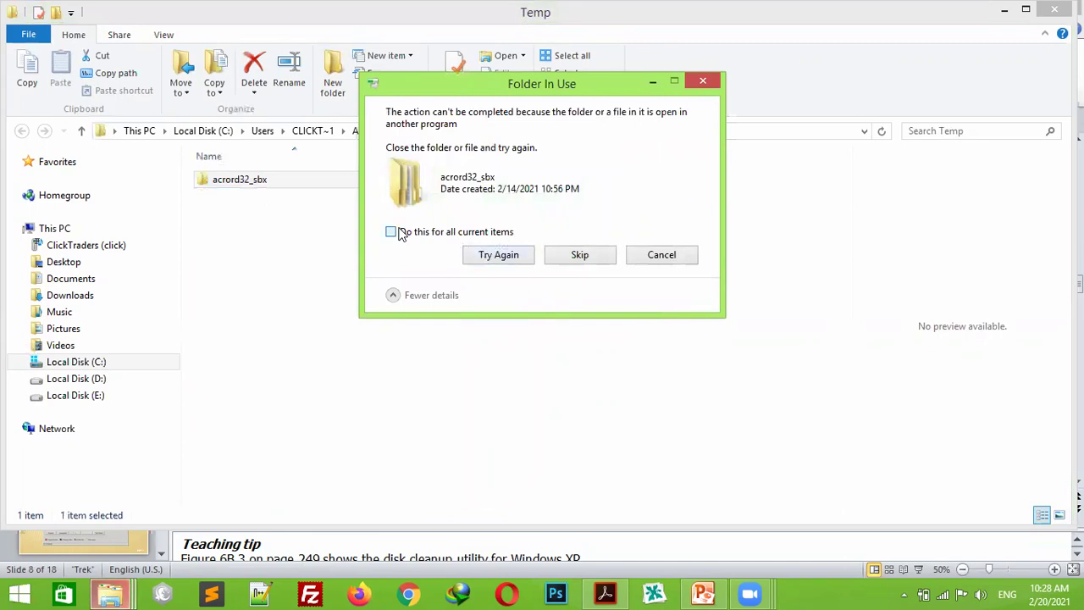
{"action": "left_click", "coordinate": [578, 256]}
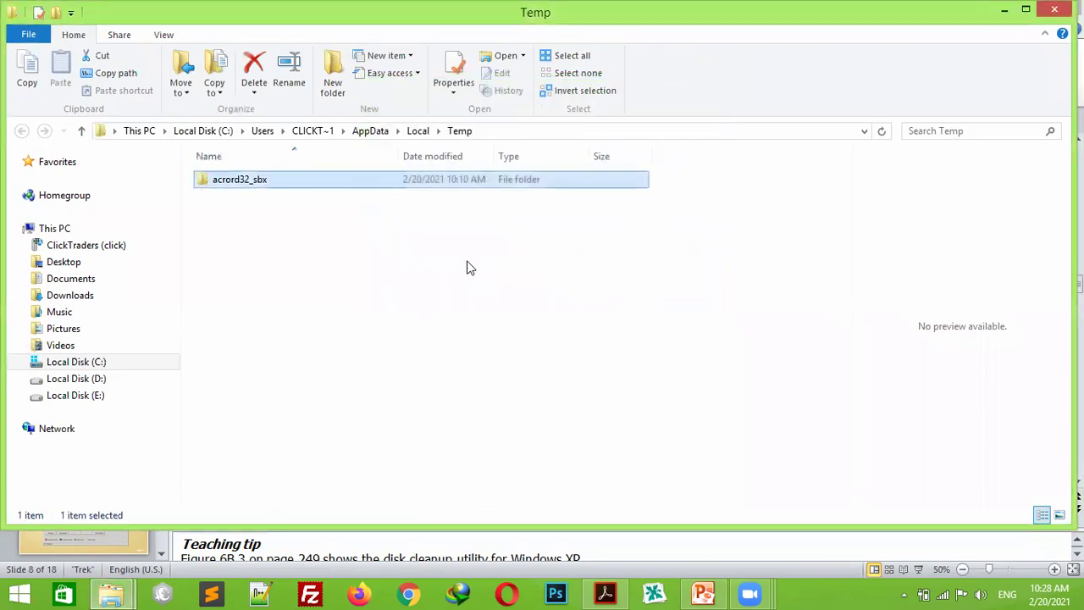
Open the Windows Prefetch folder by running prefetch and grant permanent access to it
{"action": "right_click", "coordinate": [19, 593]}
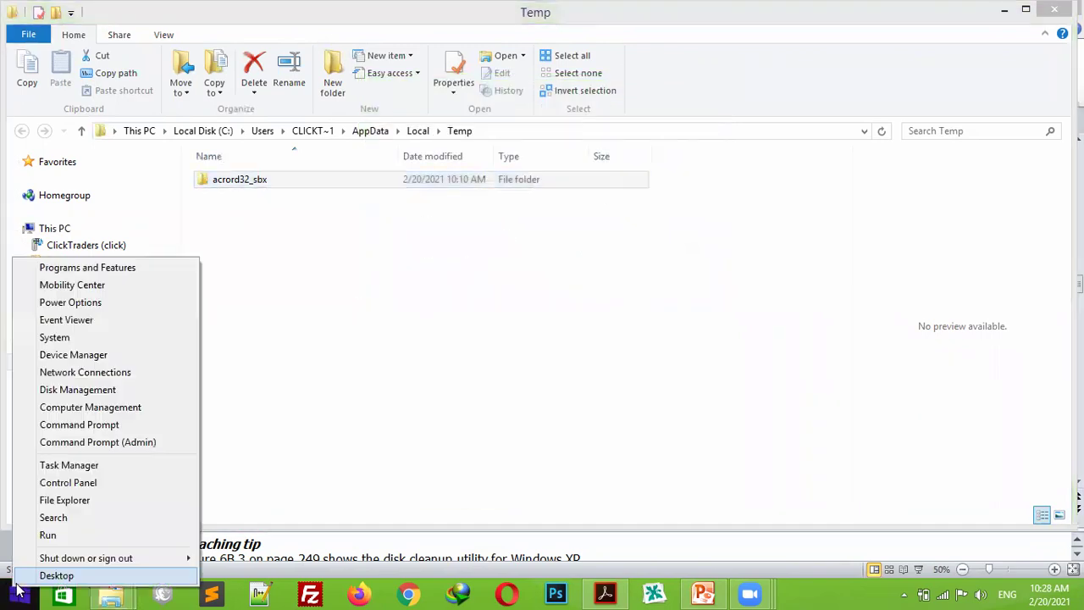
{"action": "left_click", "coordinate": [38, 534]}
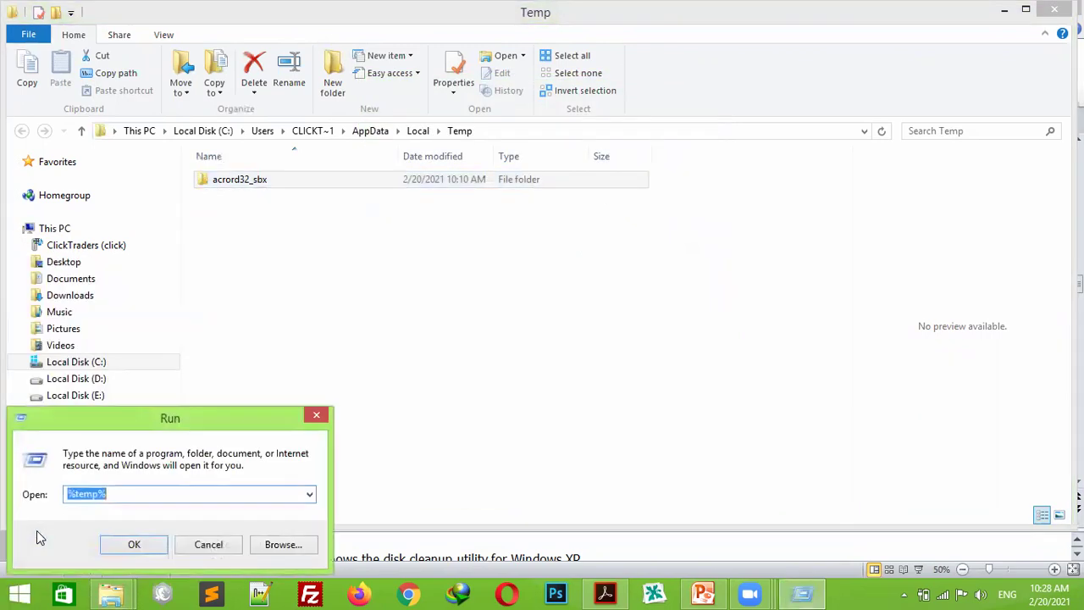
{"action": "type", "text": "pre"}
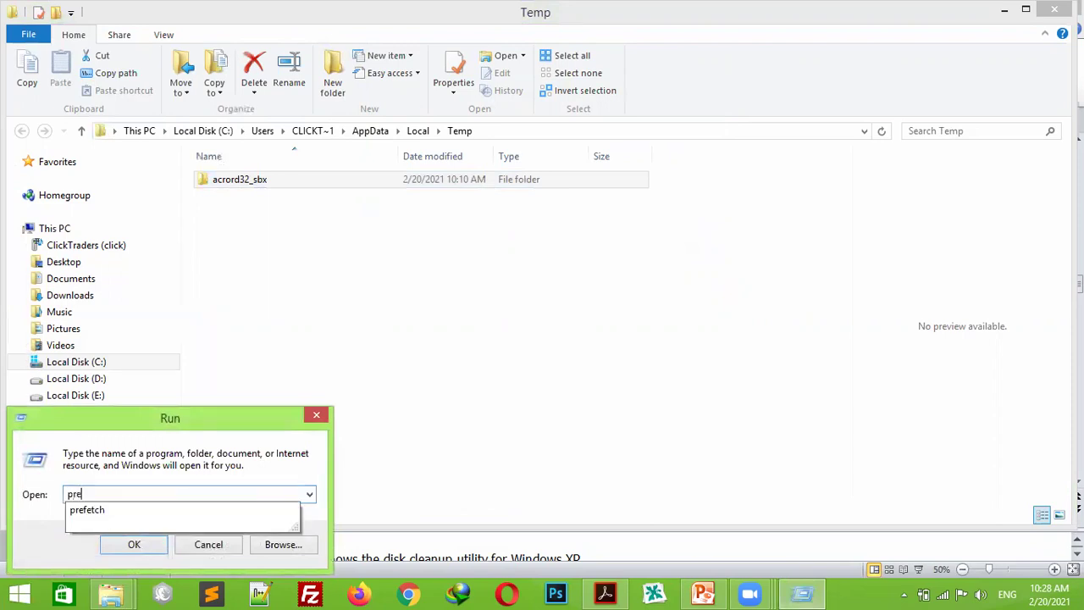
{"action": "type", "text": "fetch"}
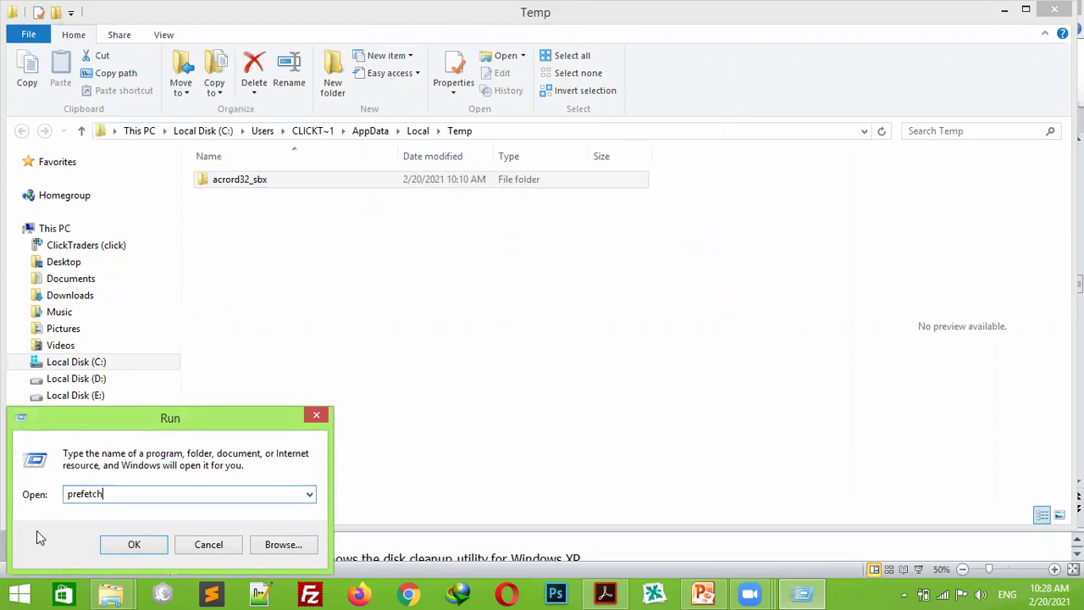
{"action": "key", "text": "Return"}
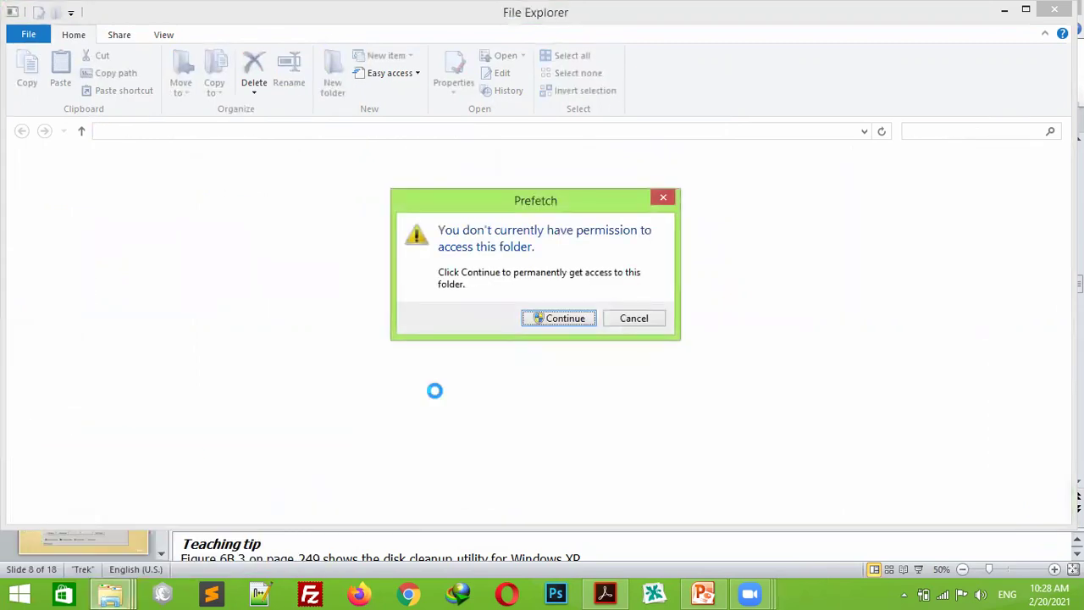
{"action": "left_click", "coordinate": [567, 318]}
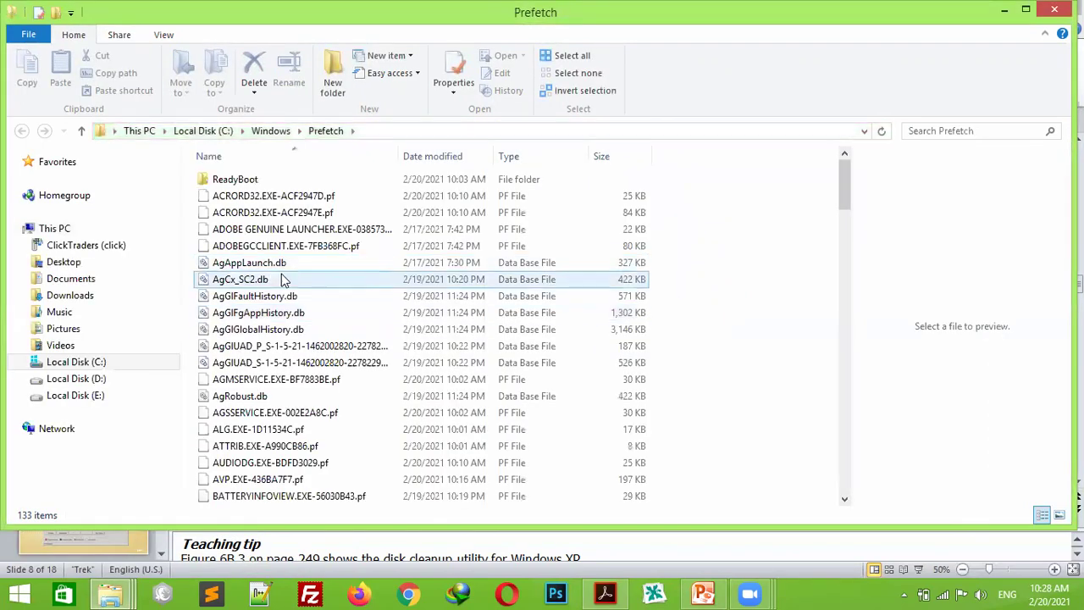
Delete all items in the Prefetch folder and close the Prefetch and Temp windows
{"action": "left_click", "coordinate": [285, 280]}
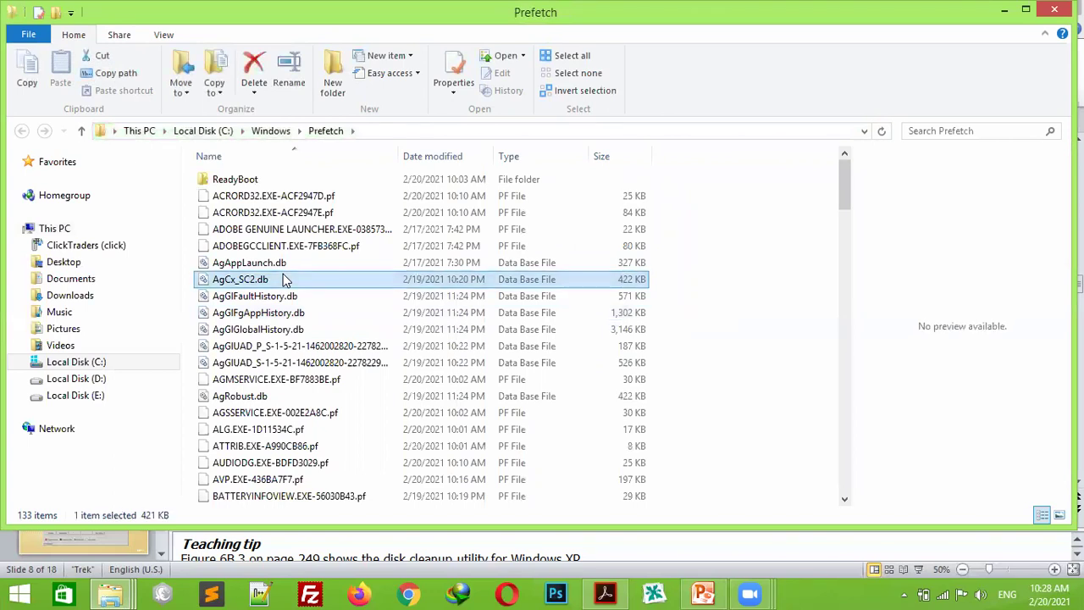
{"action": "key", "text": "ctrl+a"}
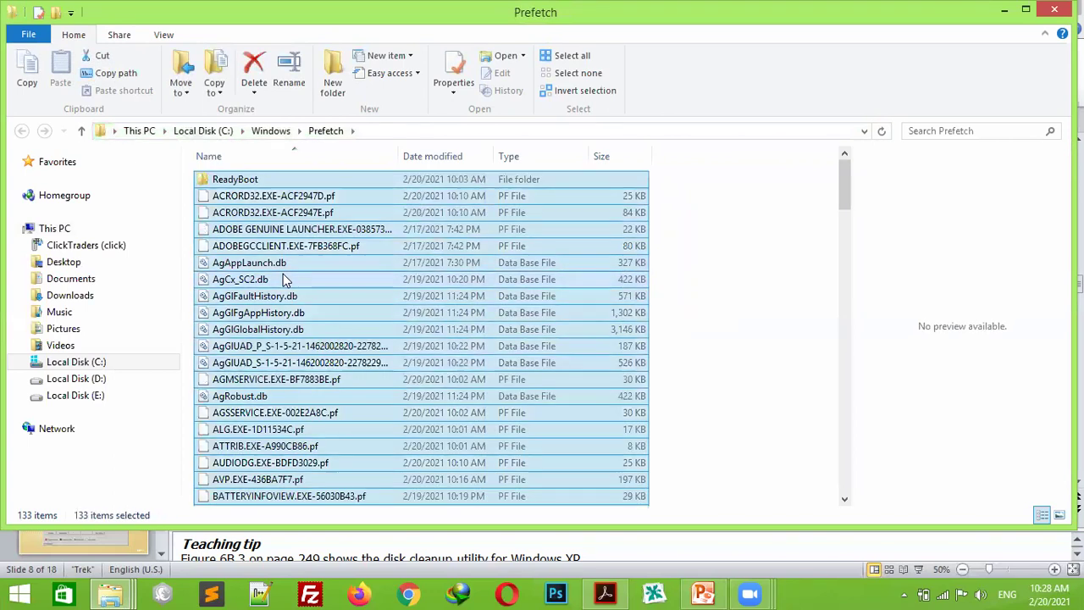
{"action": "right_click", "coordinate": [284, 278]}
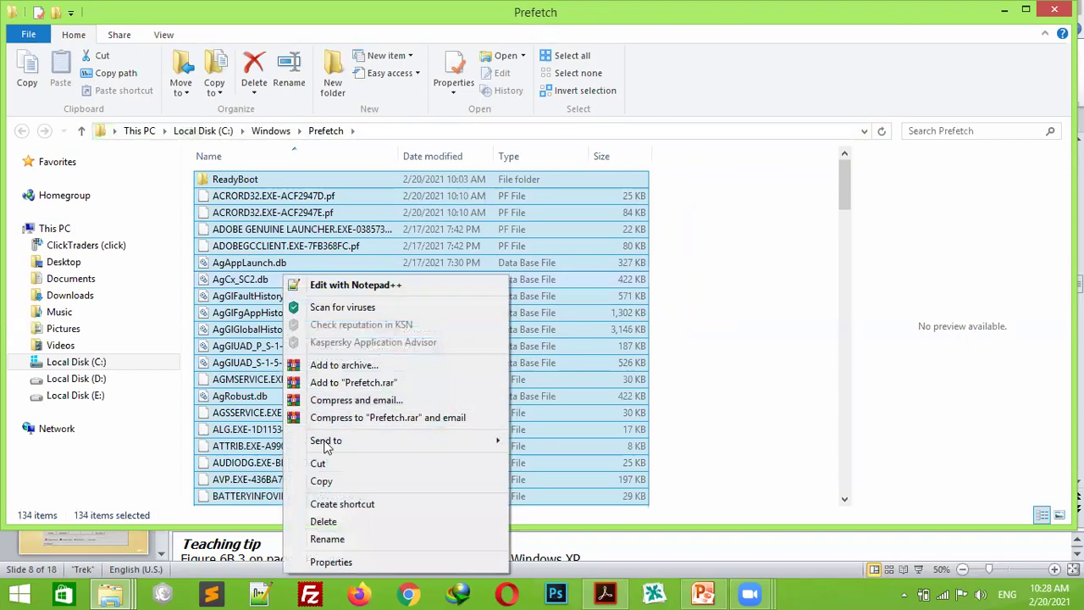
{"action": "left_click", "coordinate": [340, 522]}
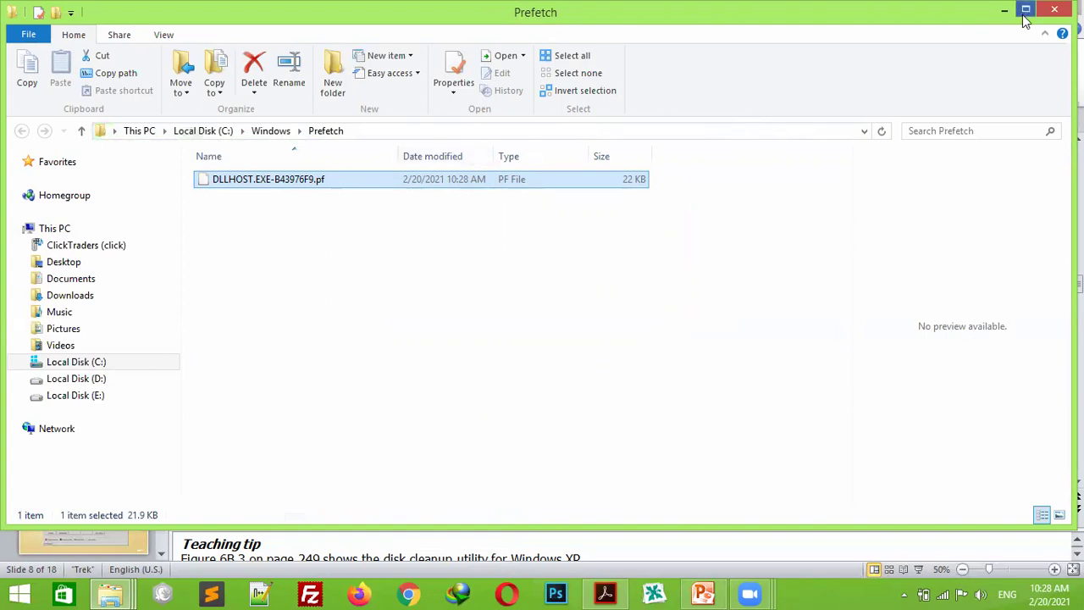
{"action": "left_click", "coordinate": [1054, 10]}
{"action": "left_click", "coordinate": [1054, 10]}
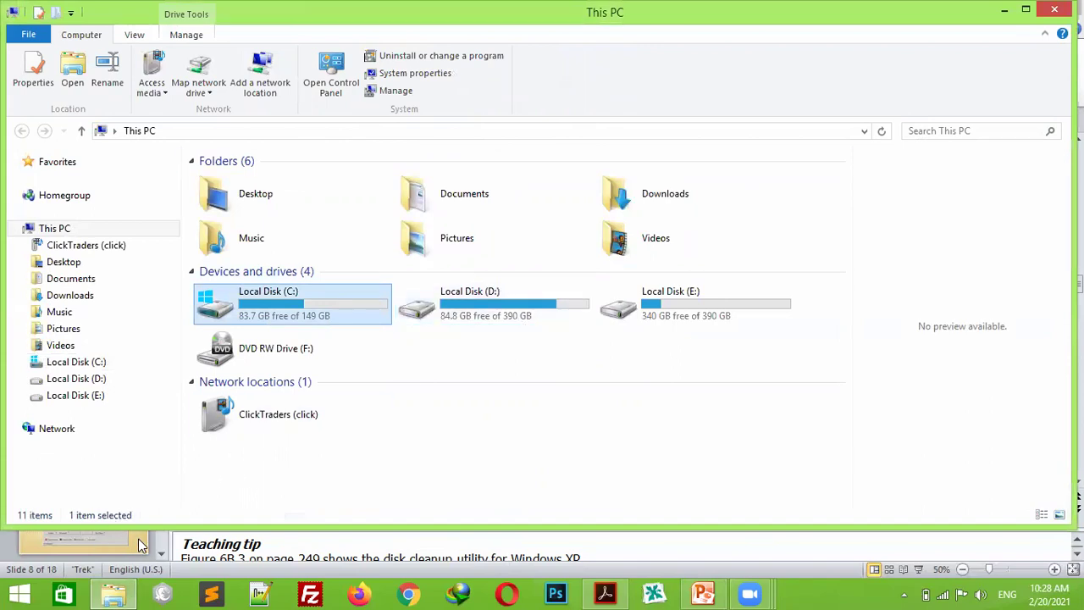
{"action": "right_click", "coordinate": [22, 593]}
{"action": "right_click", "coordinate": [22, 593]}
{"action": "right_click", "coordinate": [23, 592]}
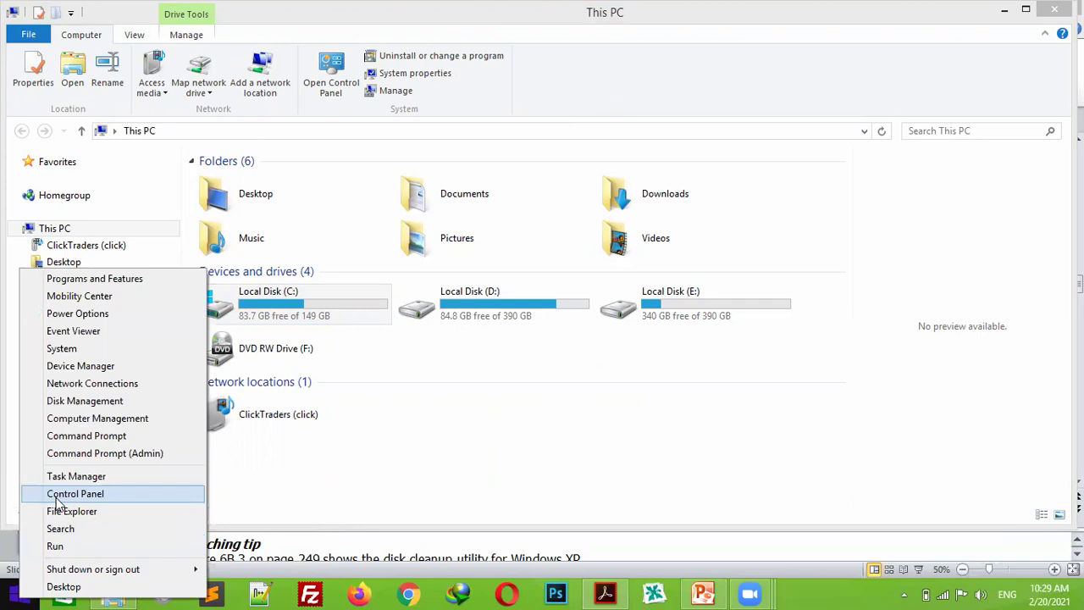
{"action": "left_click", "coordinate": [868, 551]}
Find Control Panel with the Windows search and open its Programs and Features list
{"action": "mouse_move", "coordinate": [1082, 305]}
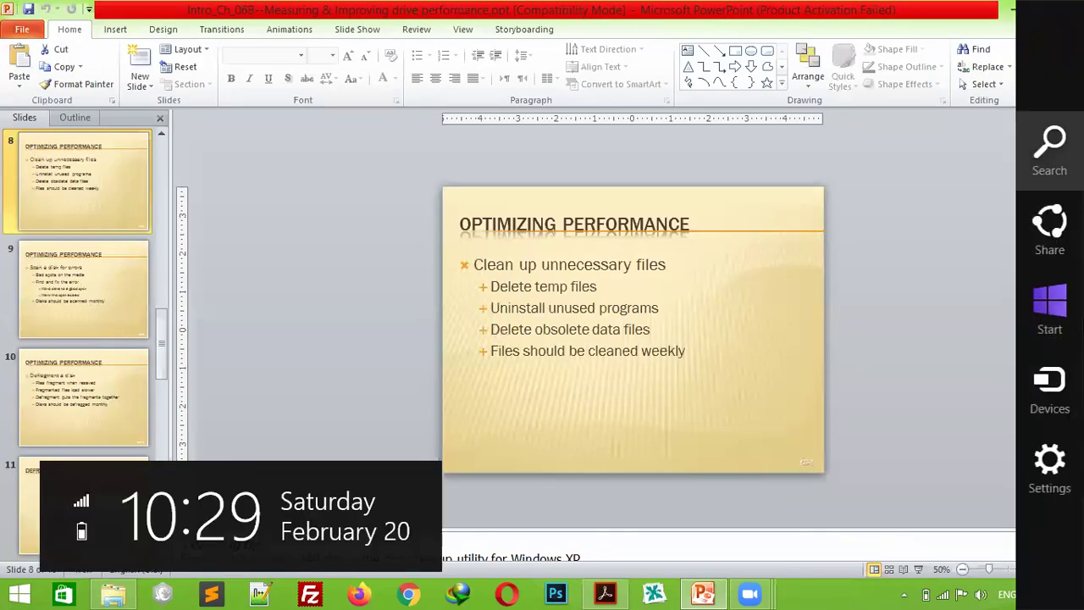
{"action": "key", "text": "super+s"}
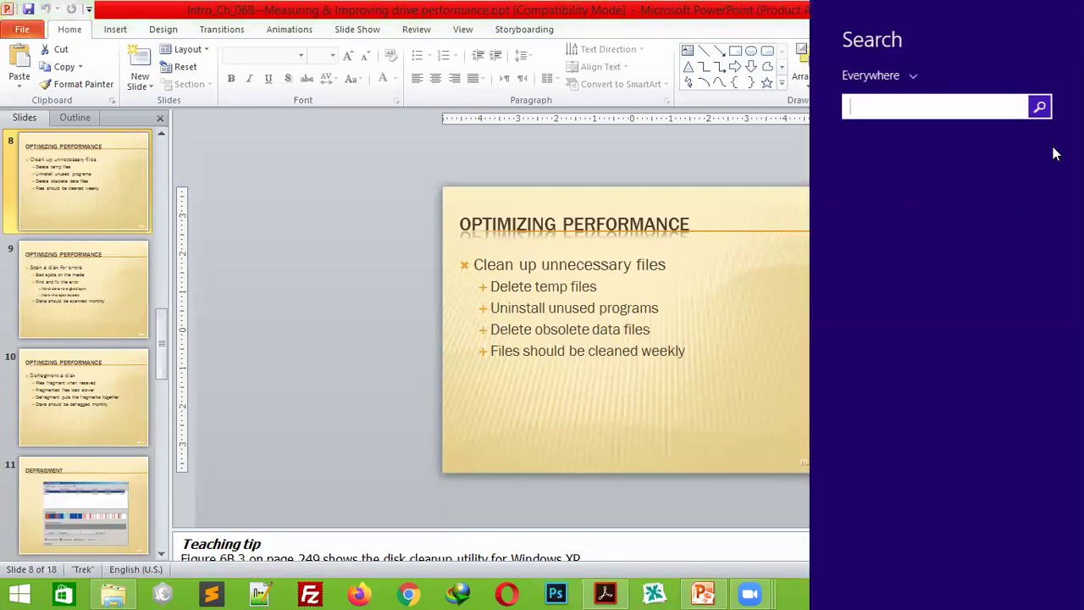
{"action": "type", "text": "control panel"}
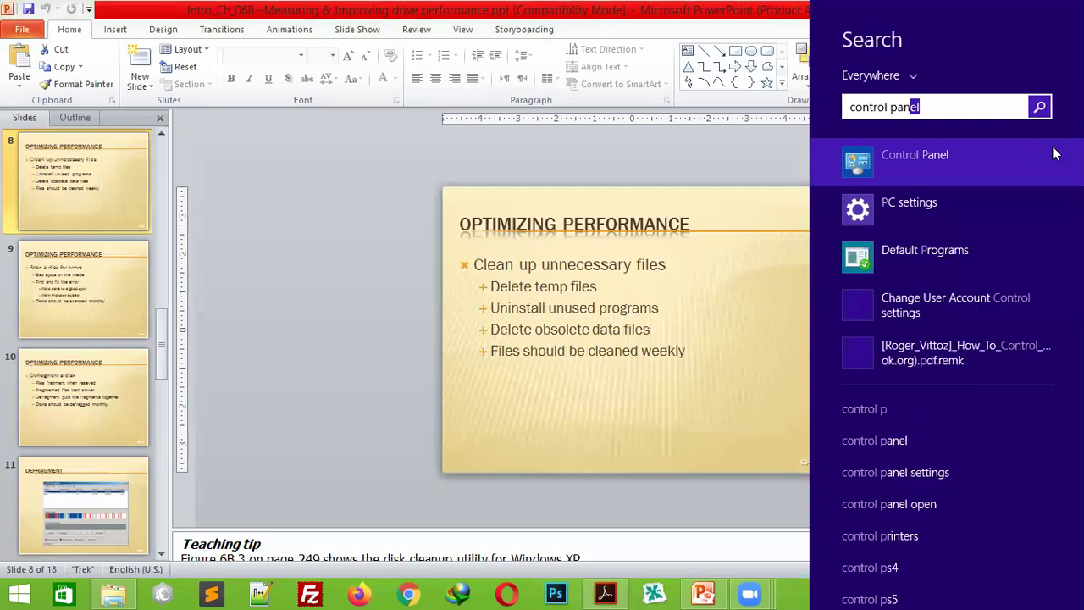
{"action": "left_click", "coordinate": [935, 160]}
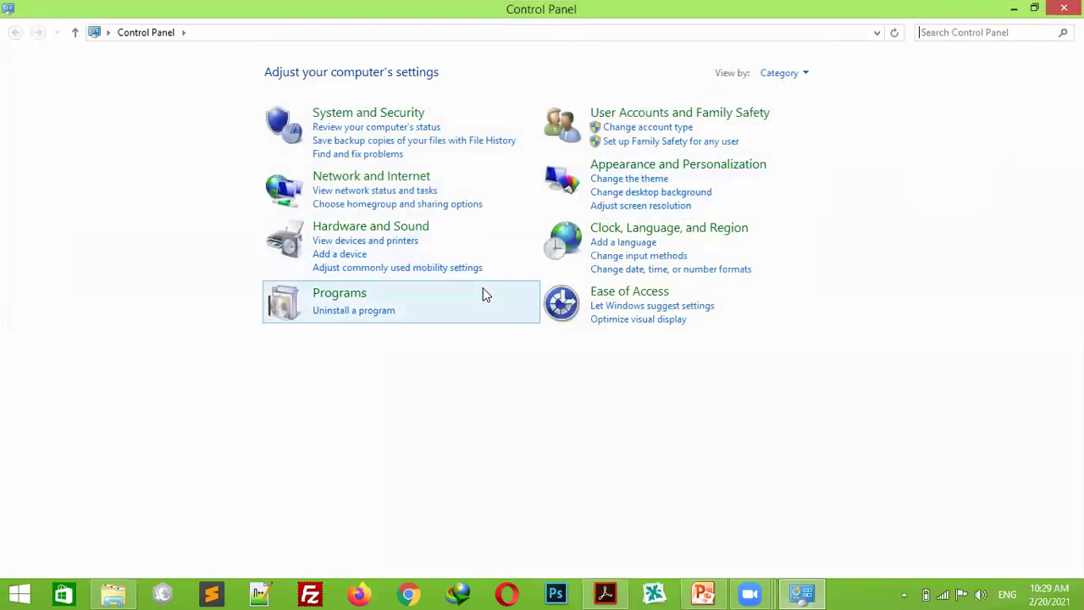
{"action": "left_click", "coordinate": [348, 300]}
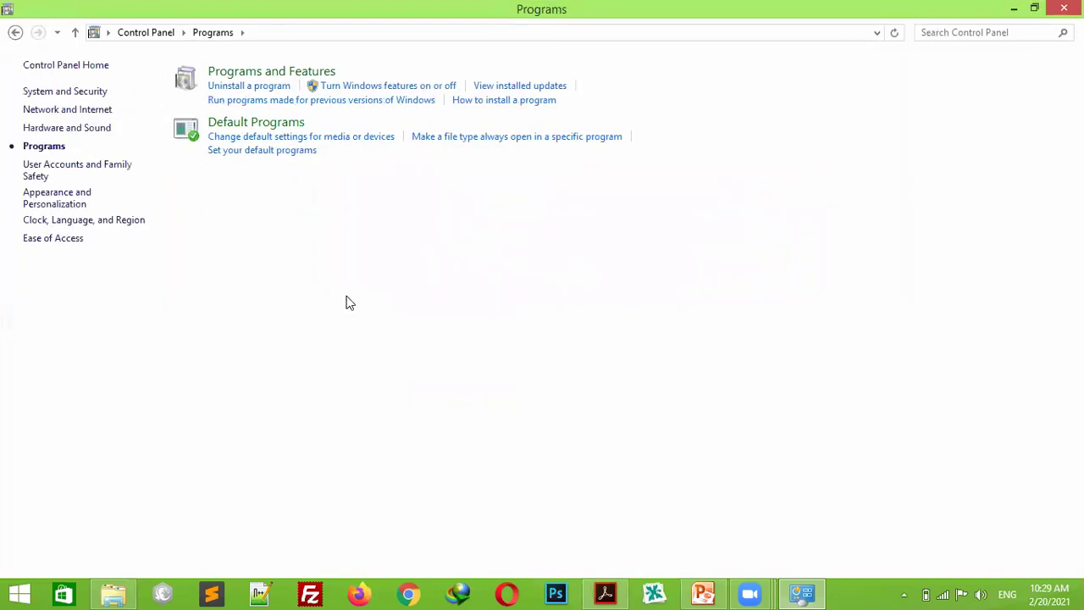
{"action": "left_click", "coordinate": [241, 71]}
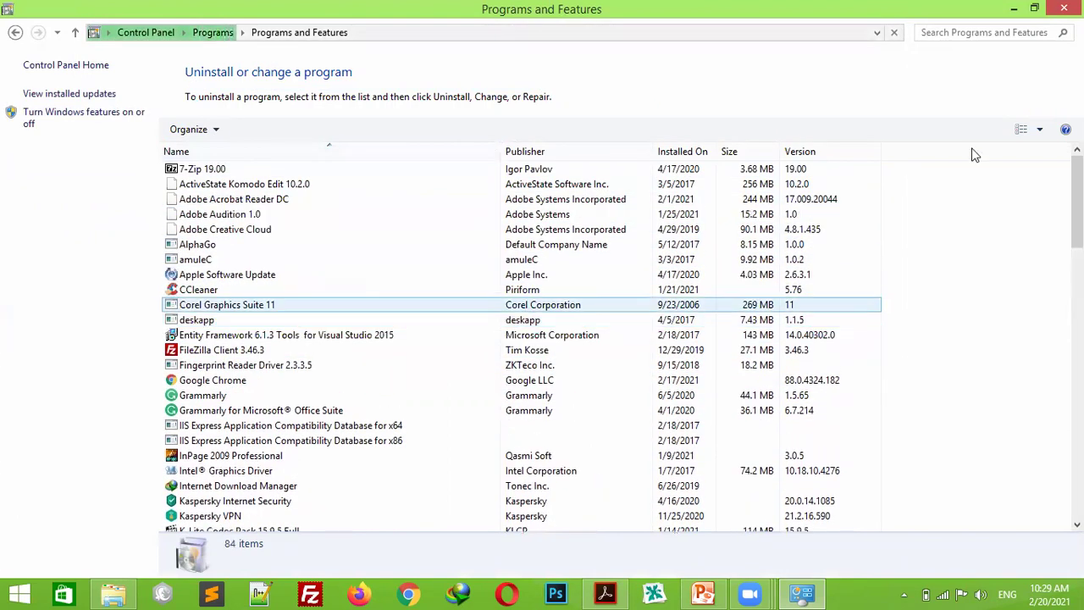
Look through the installed programs, select Corel Graphics Suite 11 as an uninstall candidate, and close Programs and Features
{"action": "mouse_move", "coordinate": [1076, 196]}
{"action": "left_mouse_down"}
{"action": "mouse_move", "coordinate": [1076, 471]}
{"action": "mouse_move", "coordinate": [1077, 197]}
{"action": "left_mouse_up"}
{"action": "left_click", "coordinate": [240, 307]}
{"action": "left_click", "coordinate": [245, 352]}
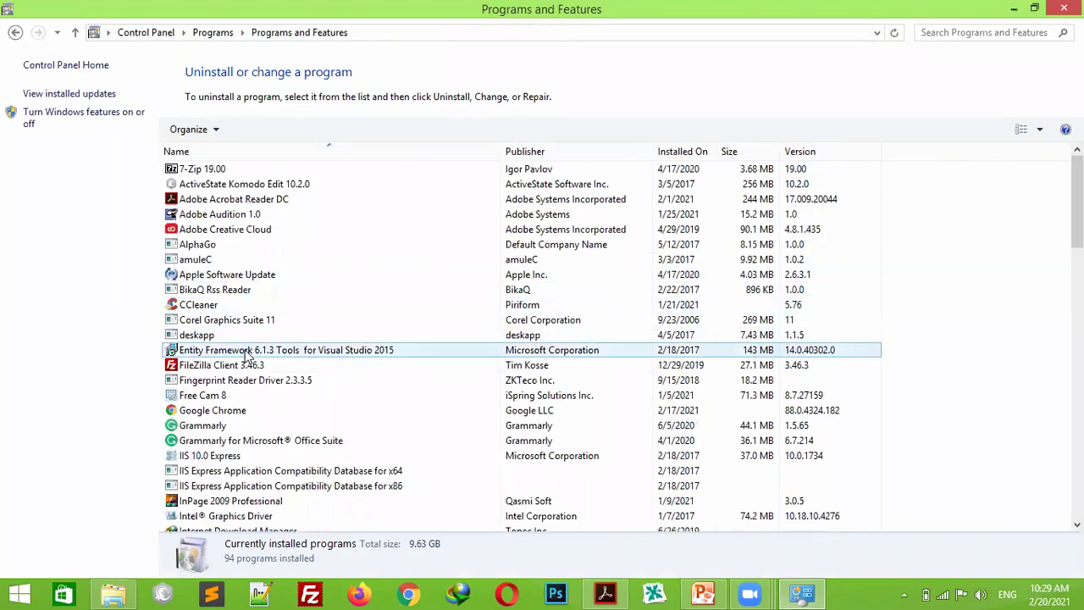
{"action": "left_click", "coordinate": [252, 336]}
{"action": "left_click", "coordinate": [248, 322]}
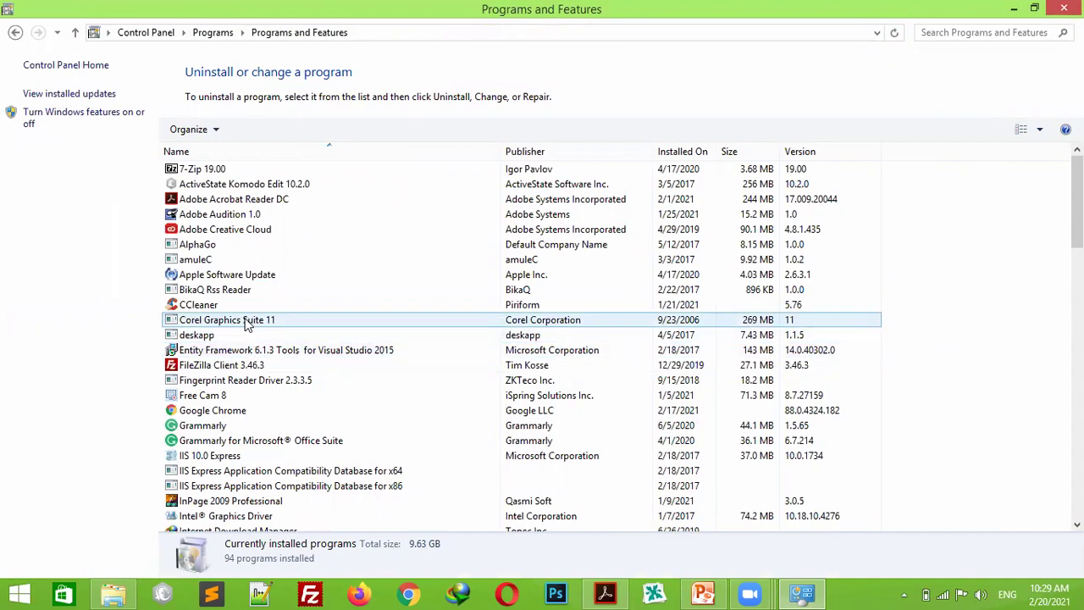
{"action": "left_click", "coordinate": [247, 325]}
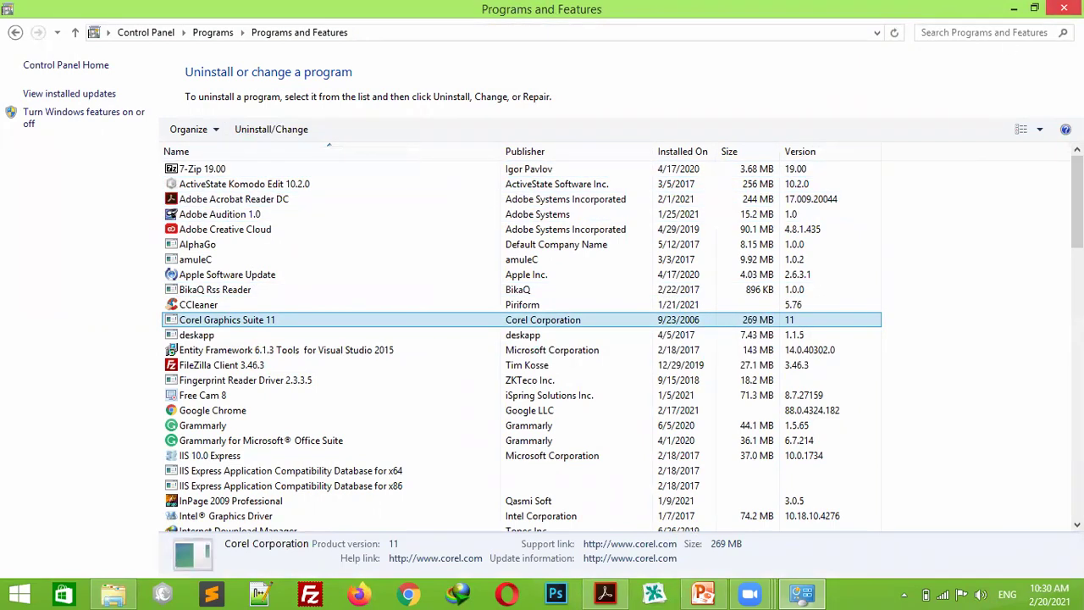
{"action": "left_click", "coordinate": [1064, 9]}
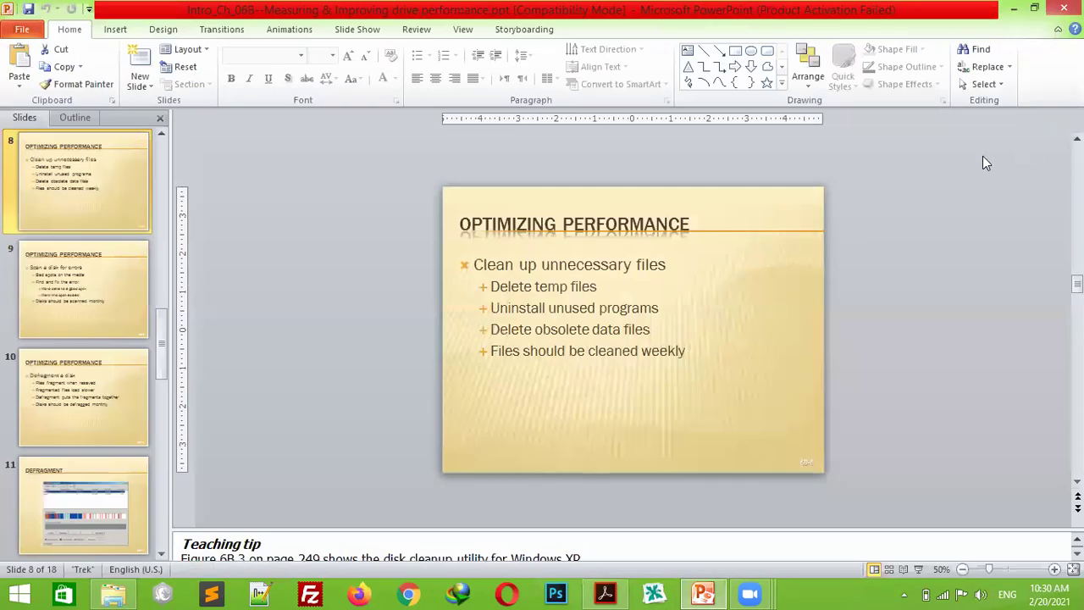